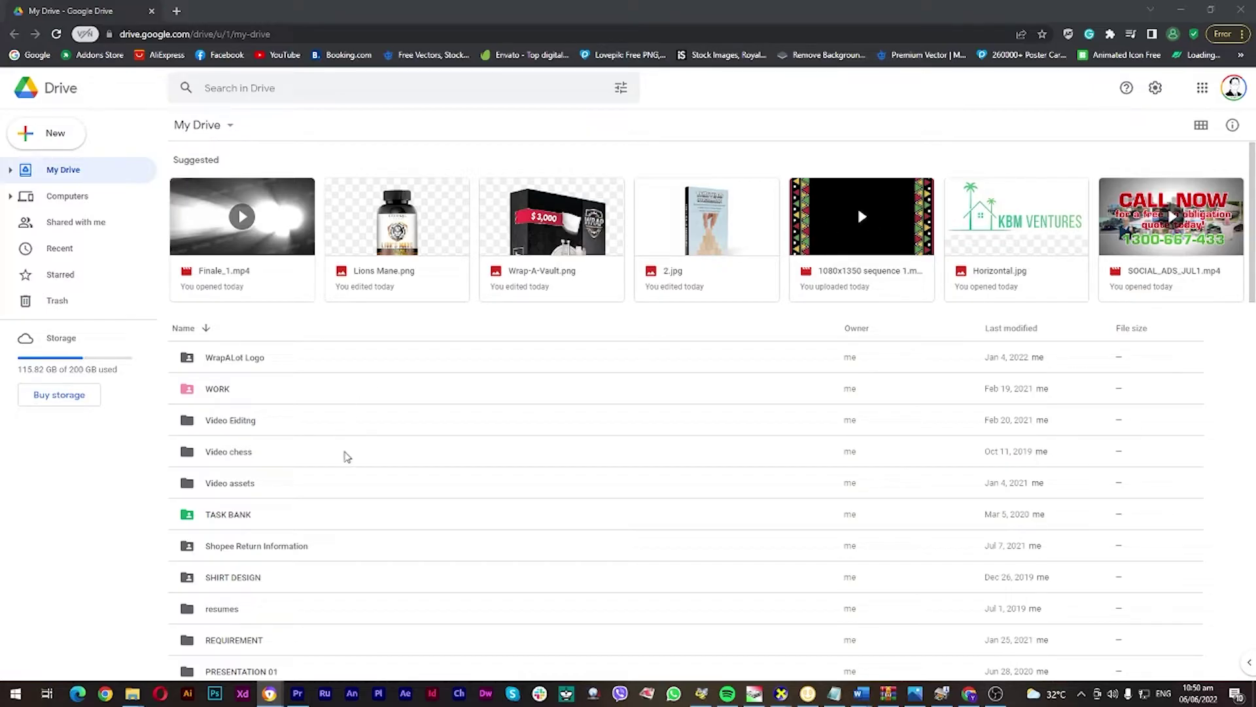
# Step: Open the Online Jobs PH folder and select the Web Designs subfolder
pyautogui.scroll(-2, 304, 450)
pyautogui.scroll(-3, 305, 450)
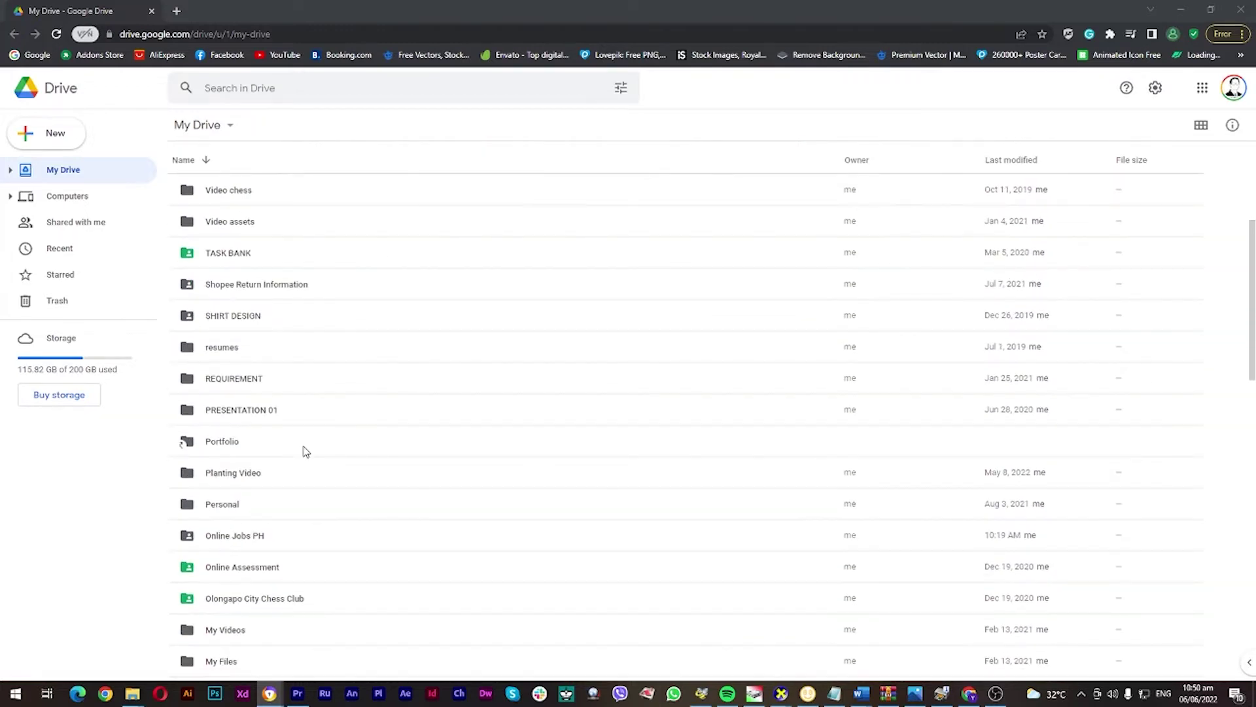
pyautogui.doubleClick(235, 478)
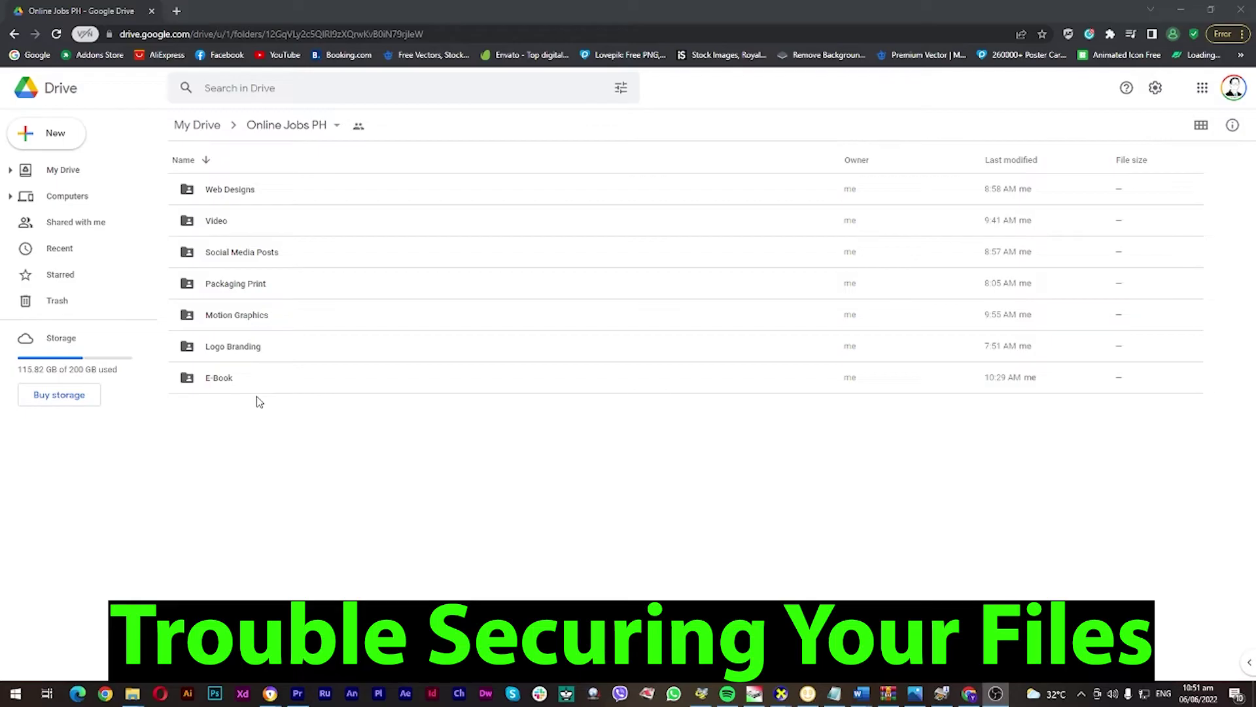
pyautogui.click(243, 190)
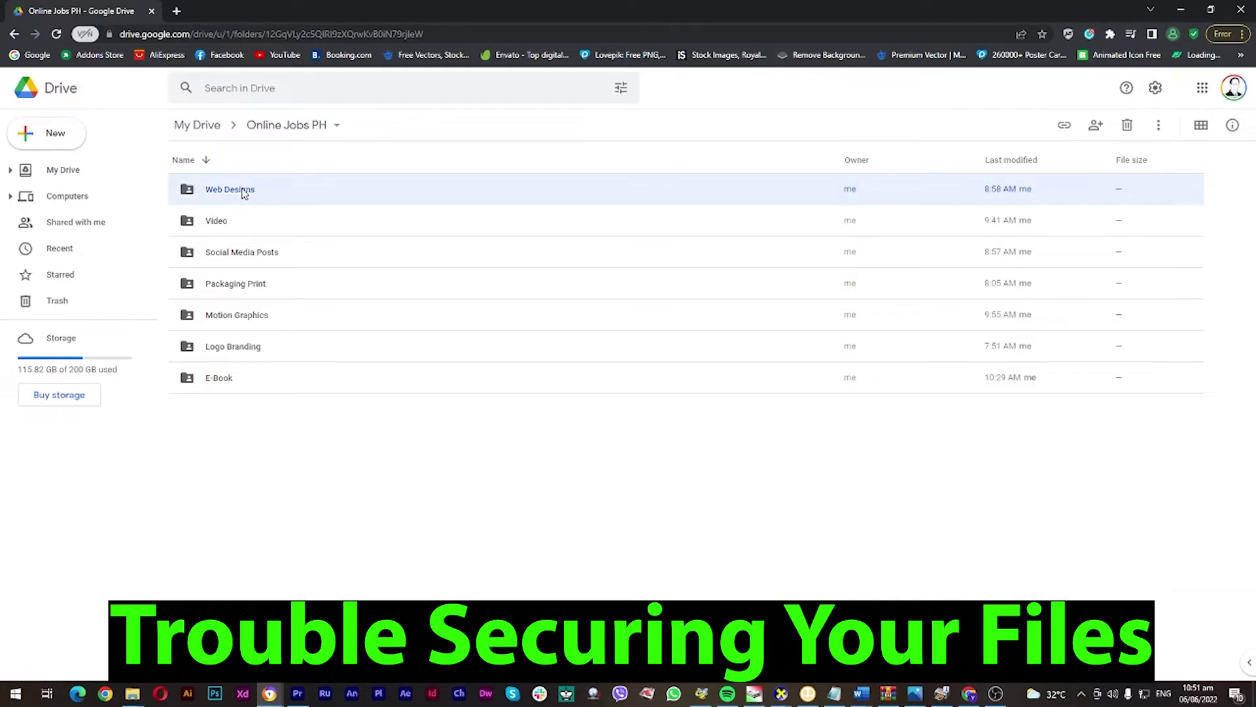
pyautogui.rightClick(258, 190)
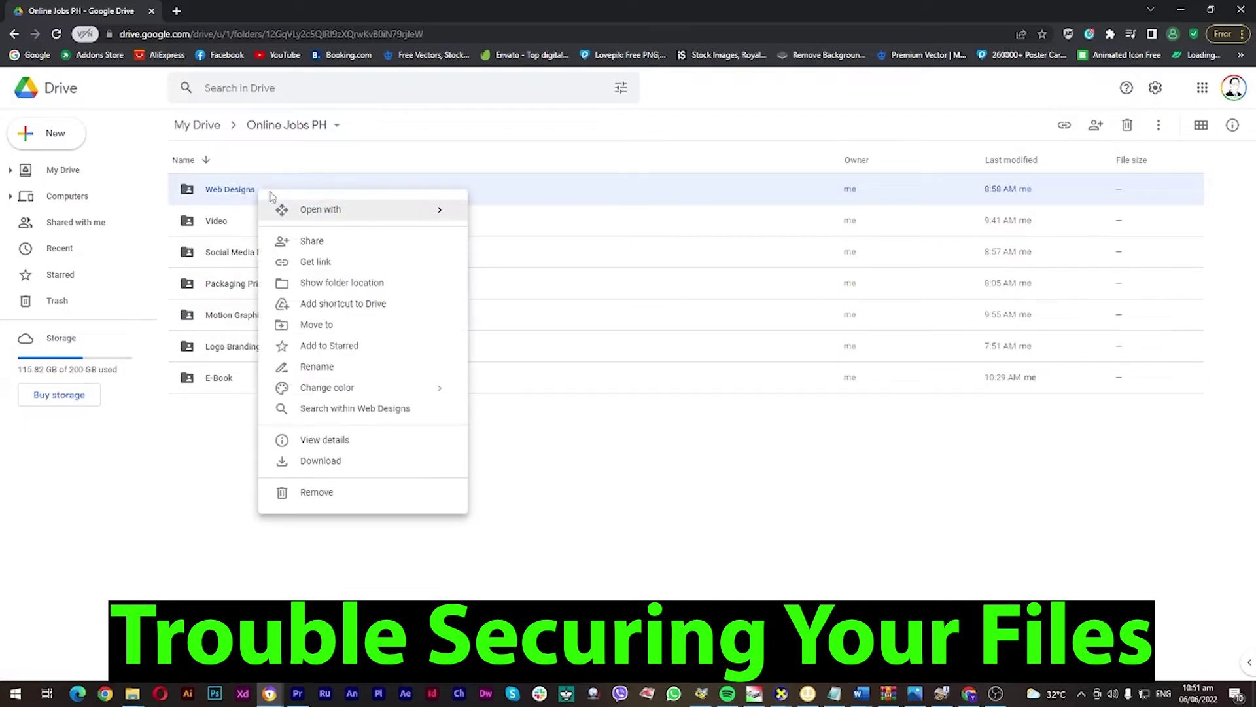
pyautogui.click(345, 245)
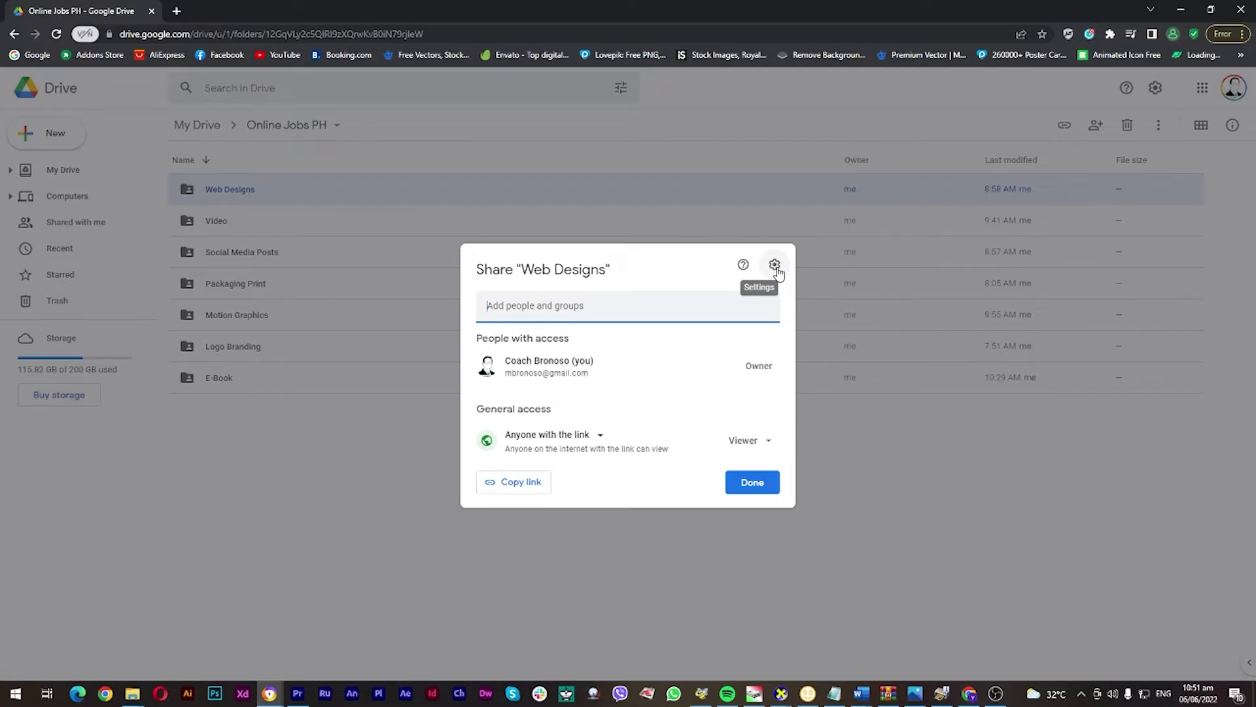
pyautogui.click(775, 265)
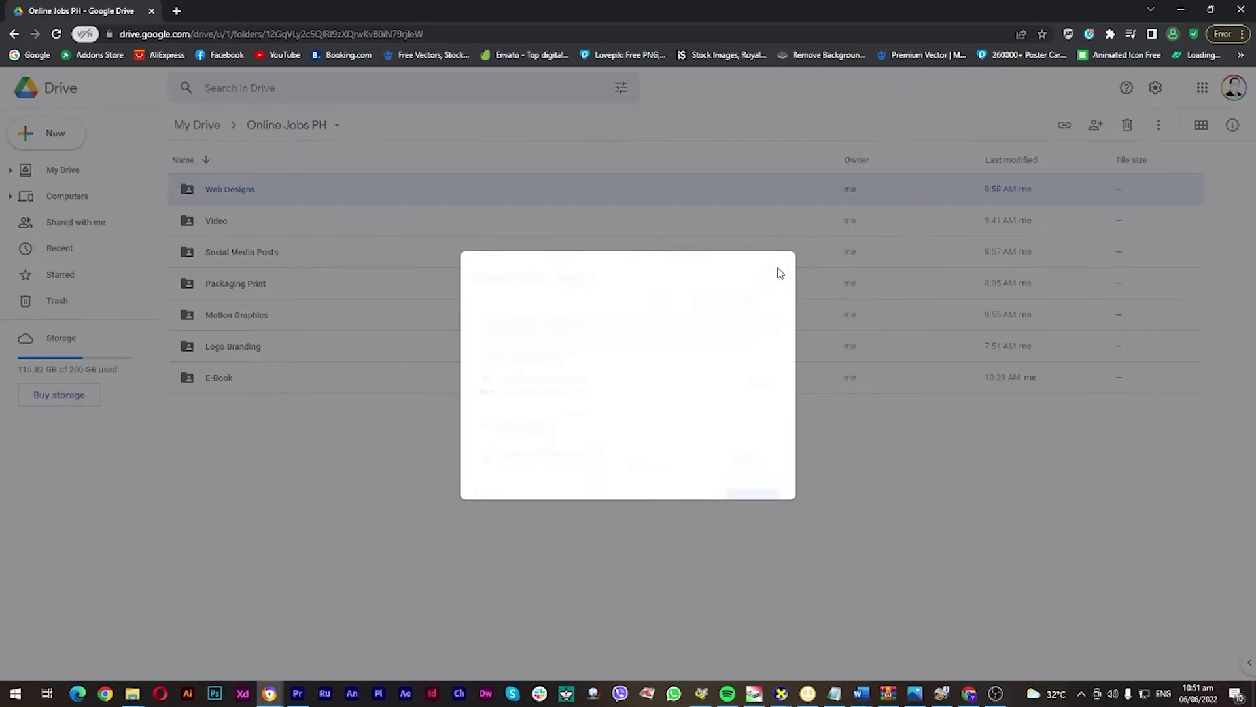
pyautogui.click(481, 345)
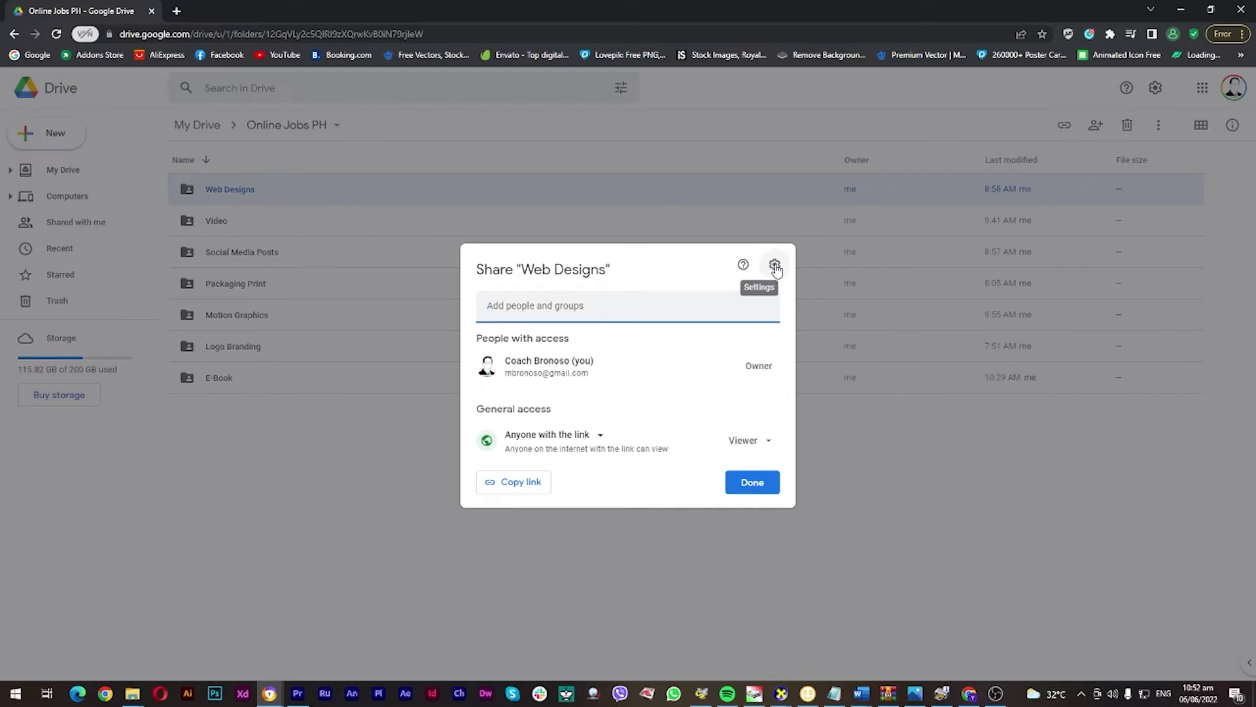
pyautogui.click(774, 265)
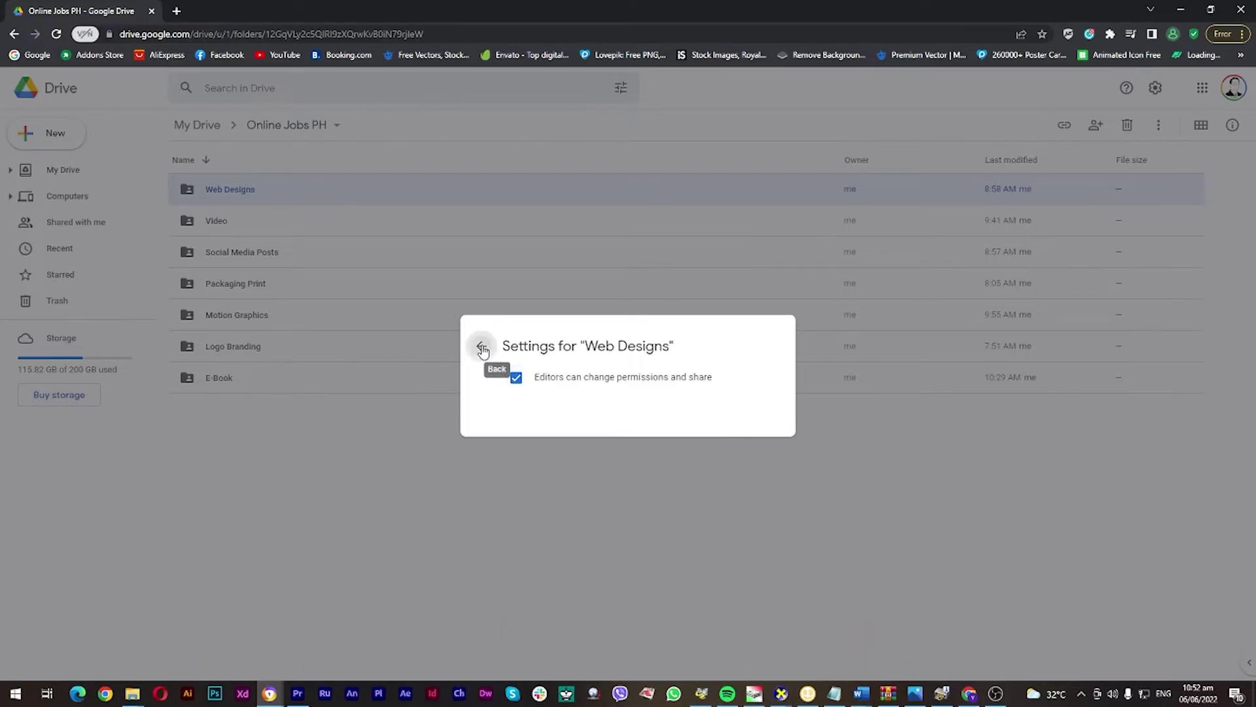
pyautogui.click(482, 349)
pyautogui.click(588, 168)
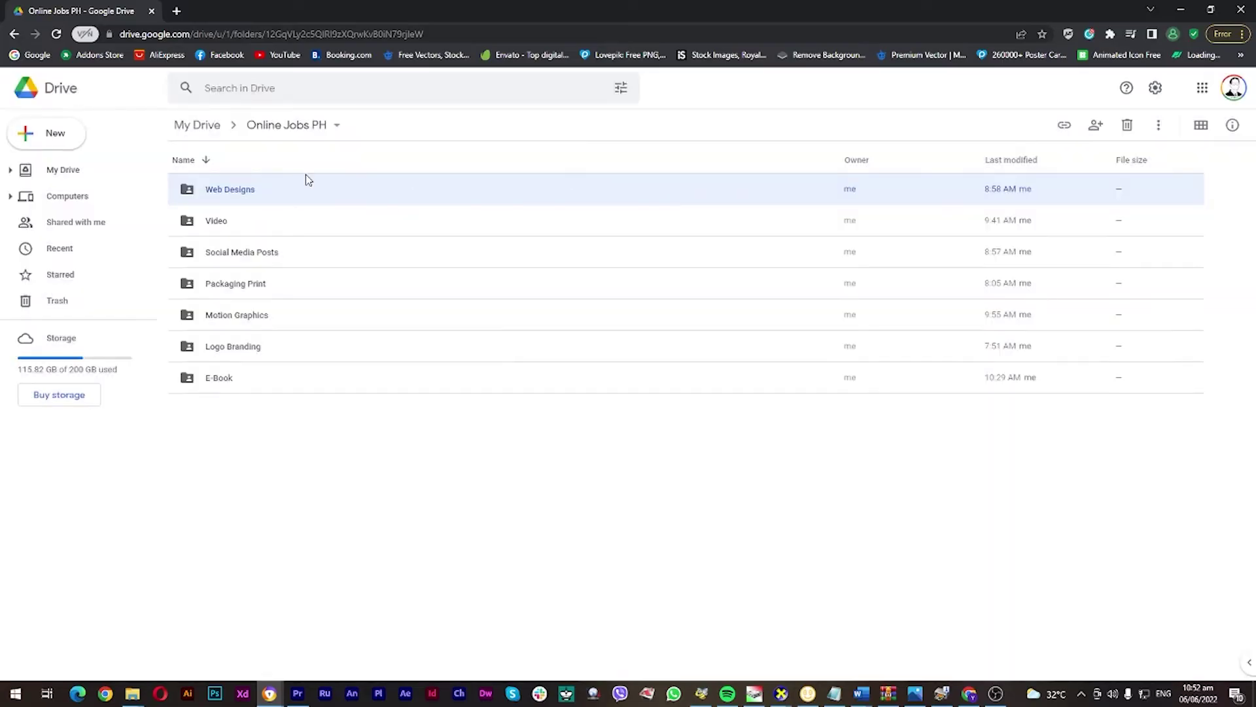
# Step: Confirm Web Designs link access is Viewer, then open the Web Designs folder
pyautogui.rightClick(243, 191)
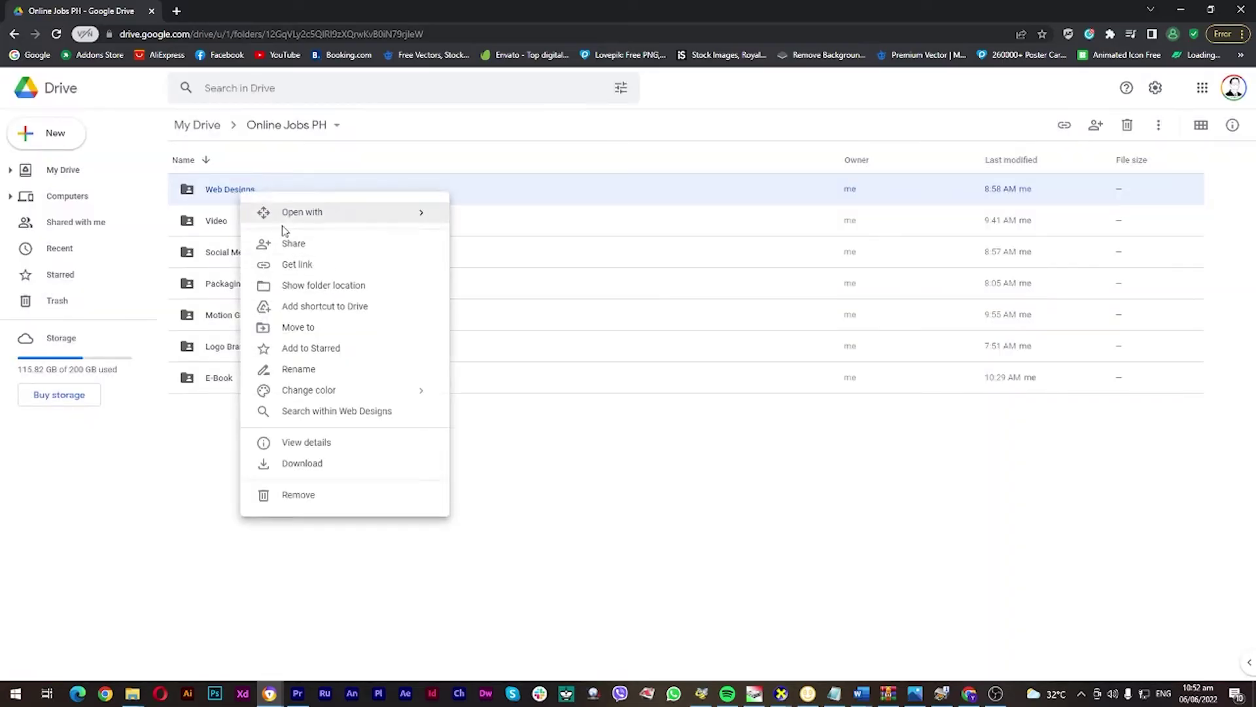
pyautogui.click(306, 245)
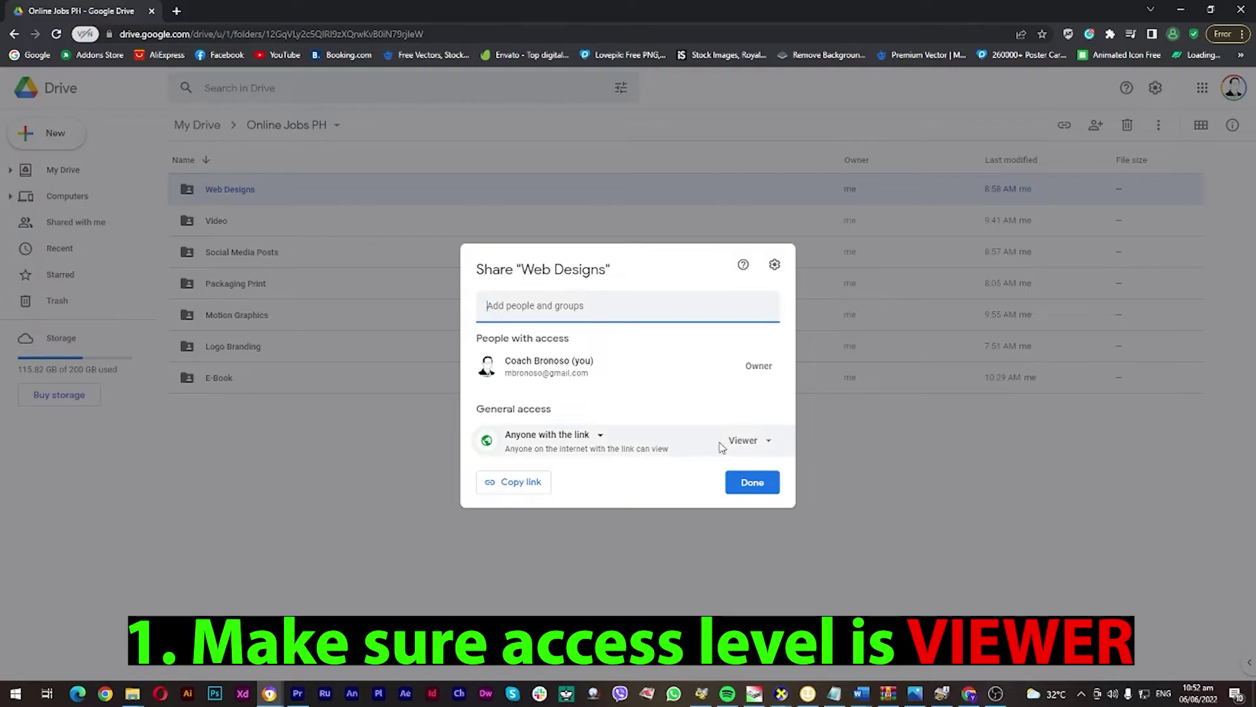
pyautogui.click(747, 445)
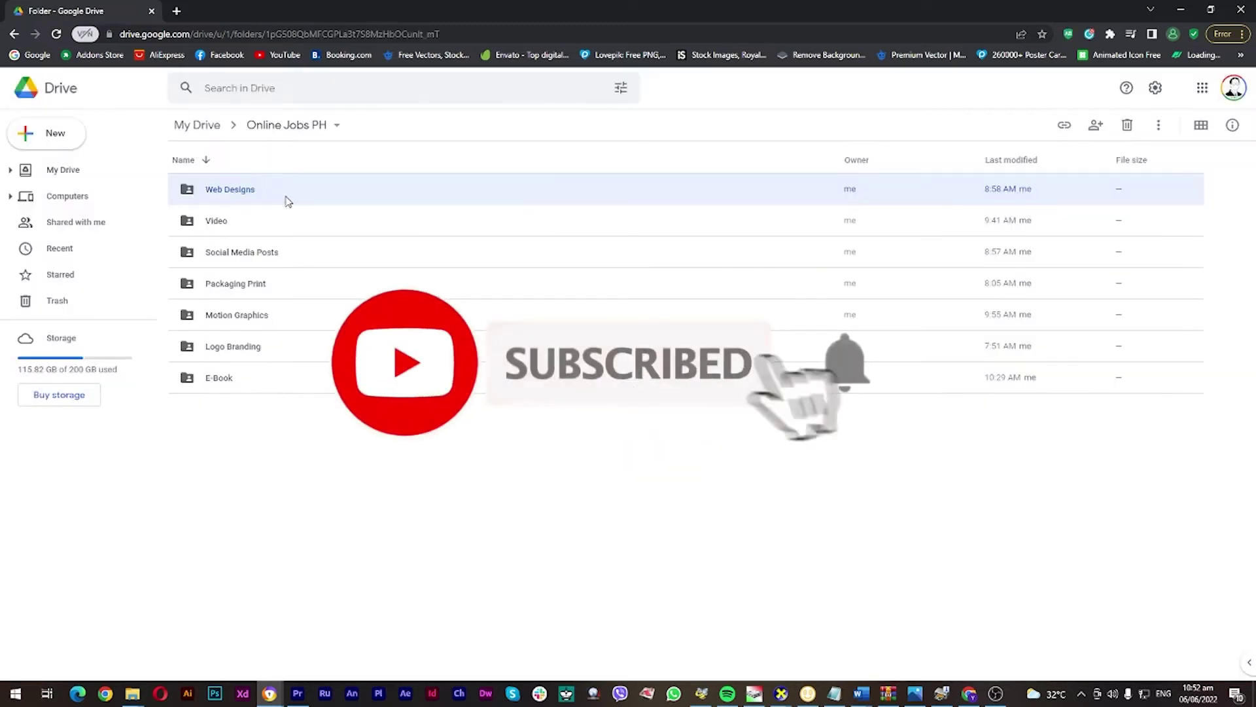
pyautogui.doubleClick(286, 201)
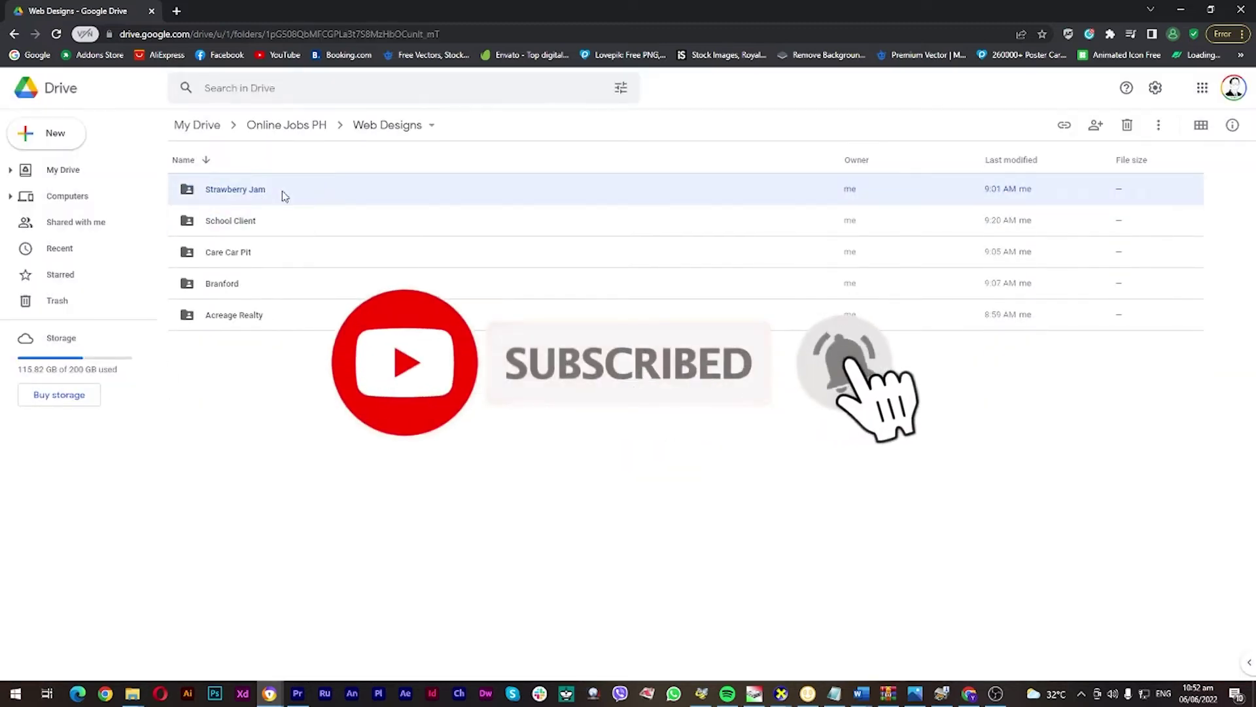
# Step: Go back to Online Jobs PH and open Logo Branding, then Wrap-A-Lot
pyautogui.hotkey('alt', 'Left')
pyautogui.click(286, 224)
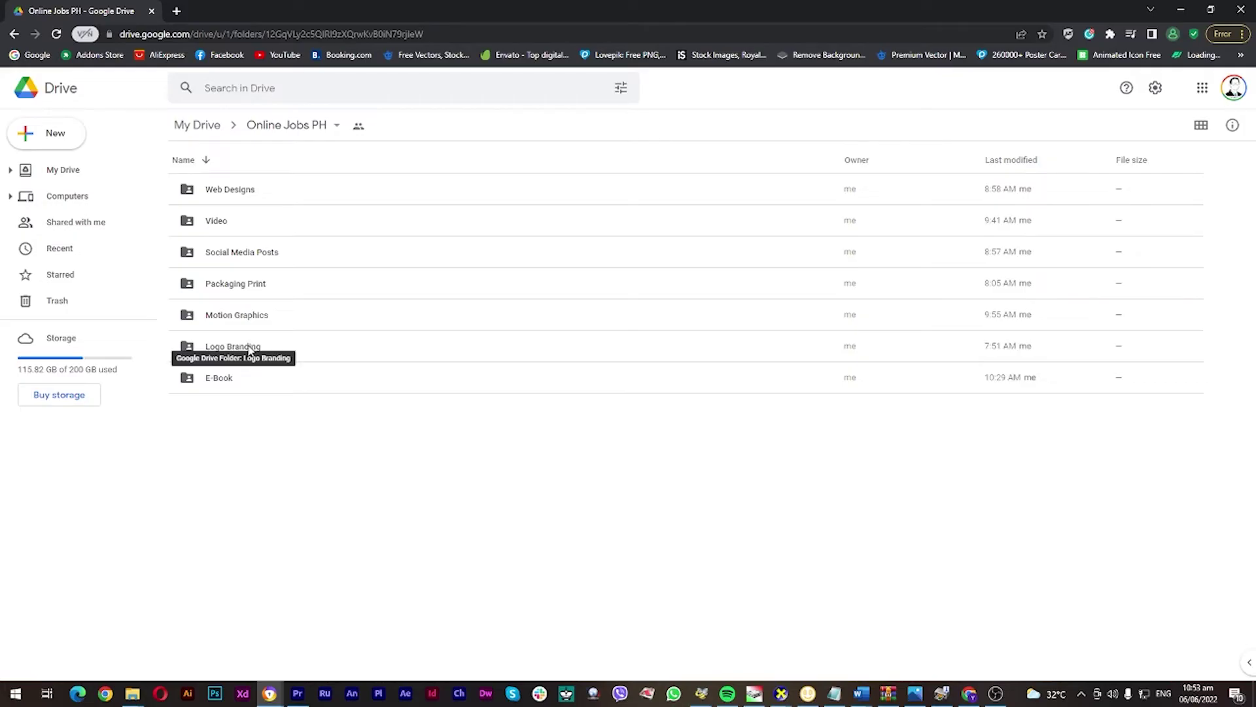
pyautogui.doubleClick(249, 350)
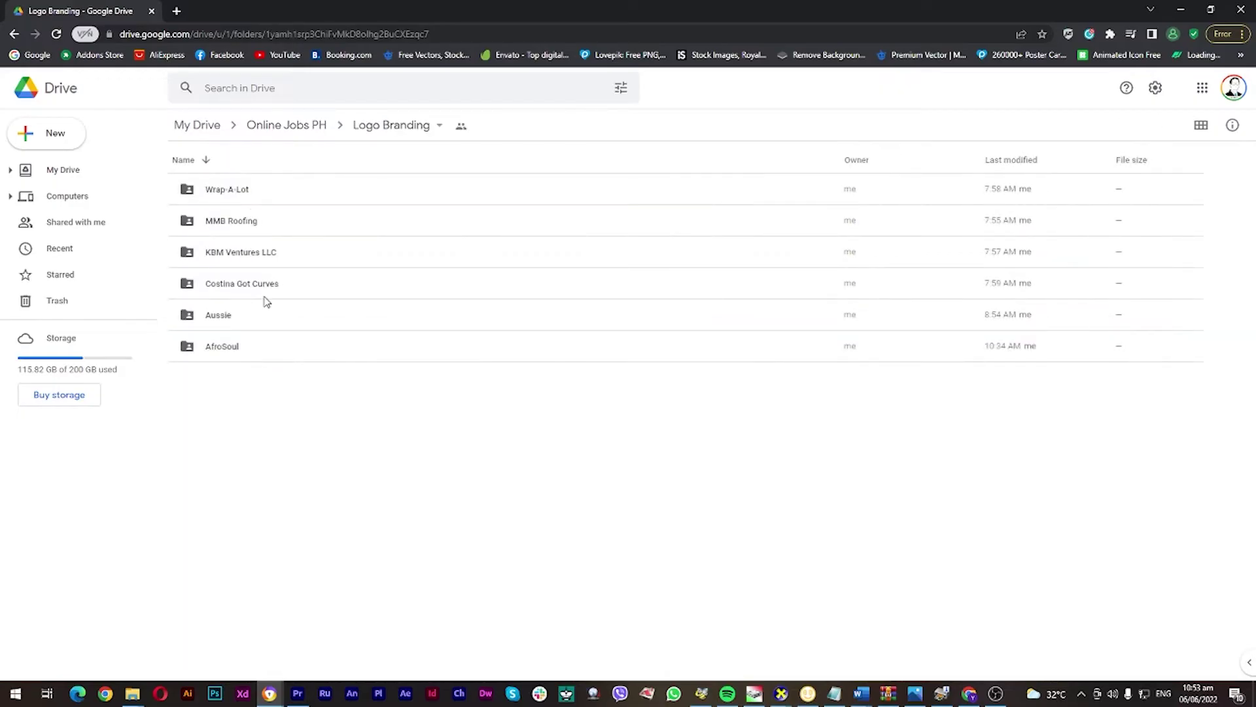
pyautogui.doubleClick(265, 191)
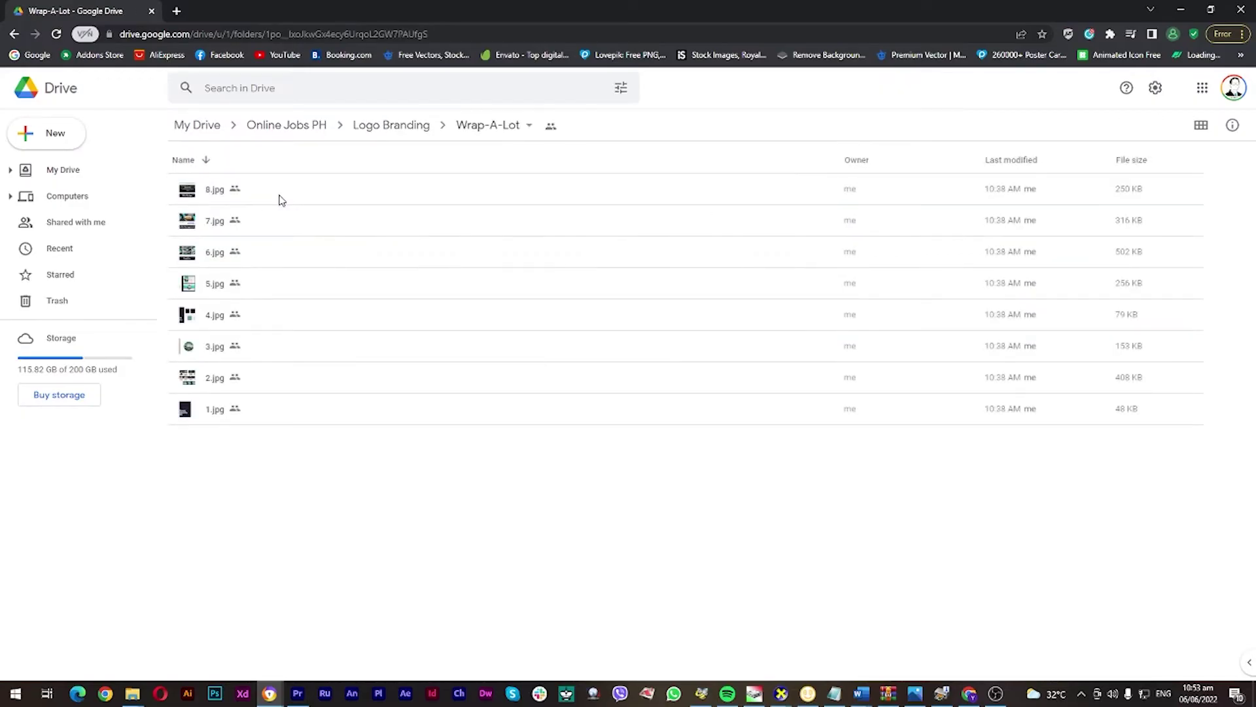
# Step: Open the sharing window for 1.jpg
pyautogui.rightClick(263, 412)
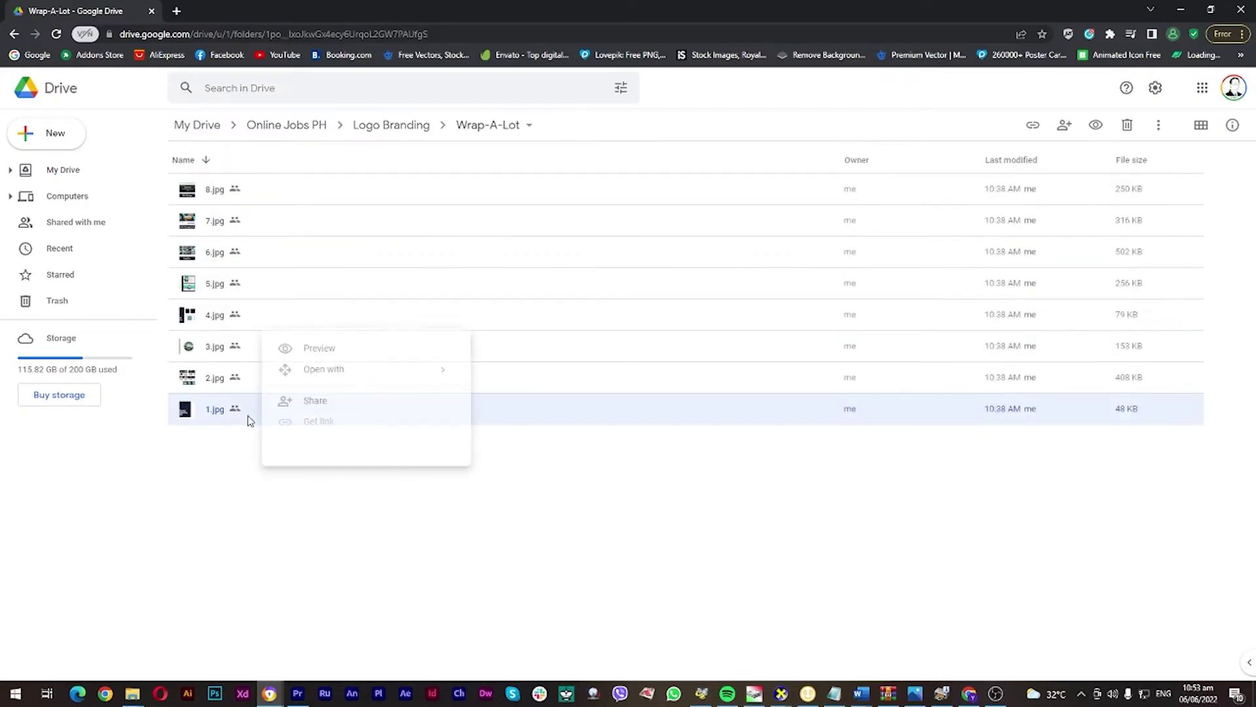
pyautogui.click(217, 427)
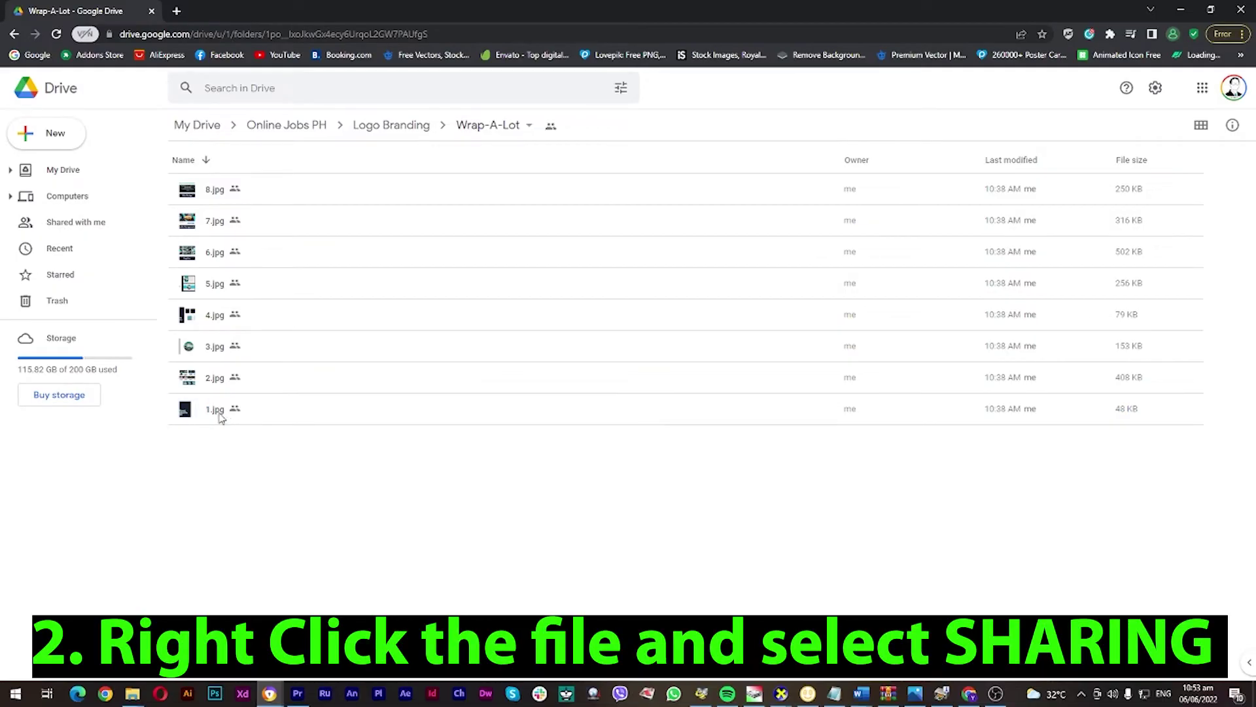
pyautogui.rightClick(213, 415)
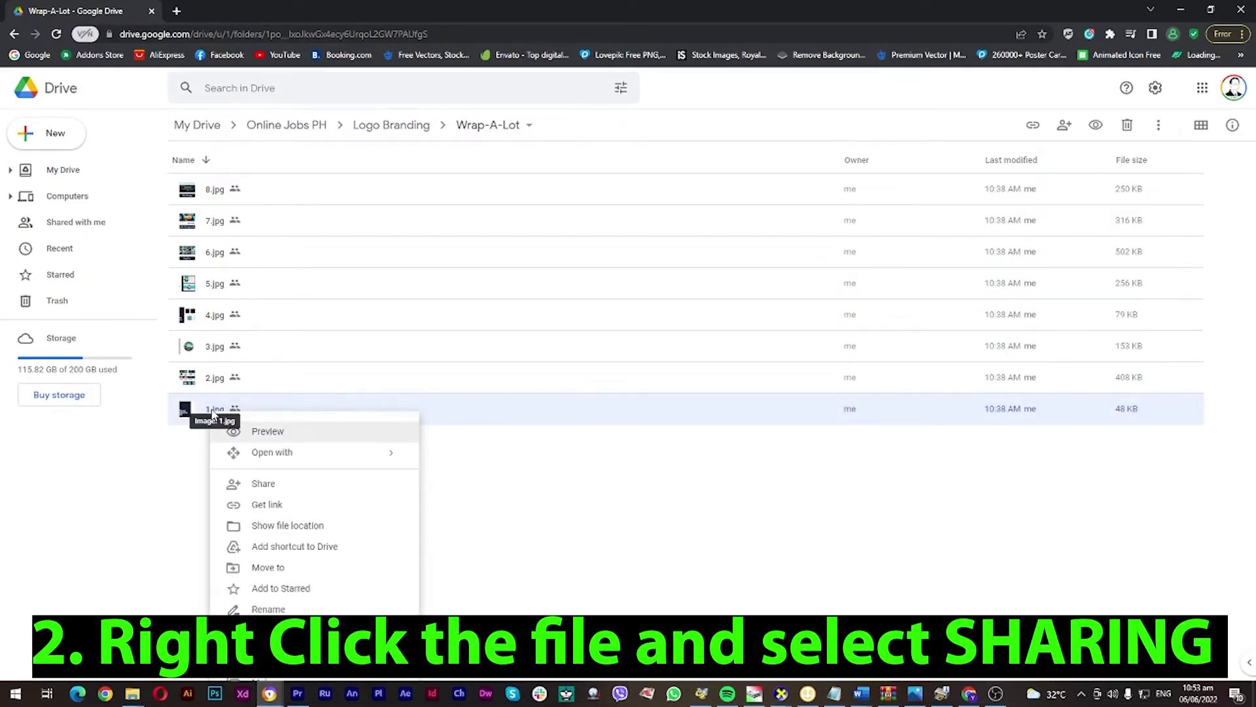
pyautogui.click(270, 489)
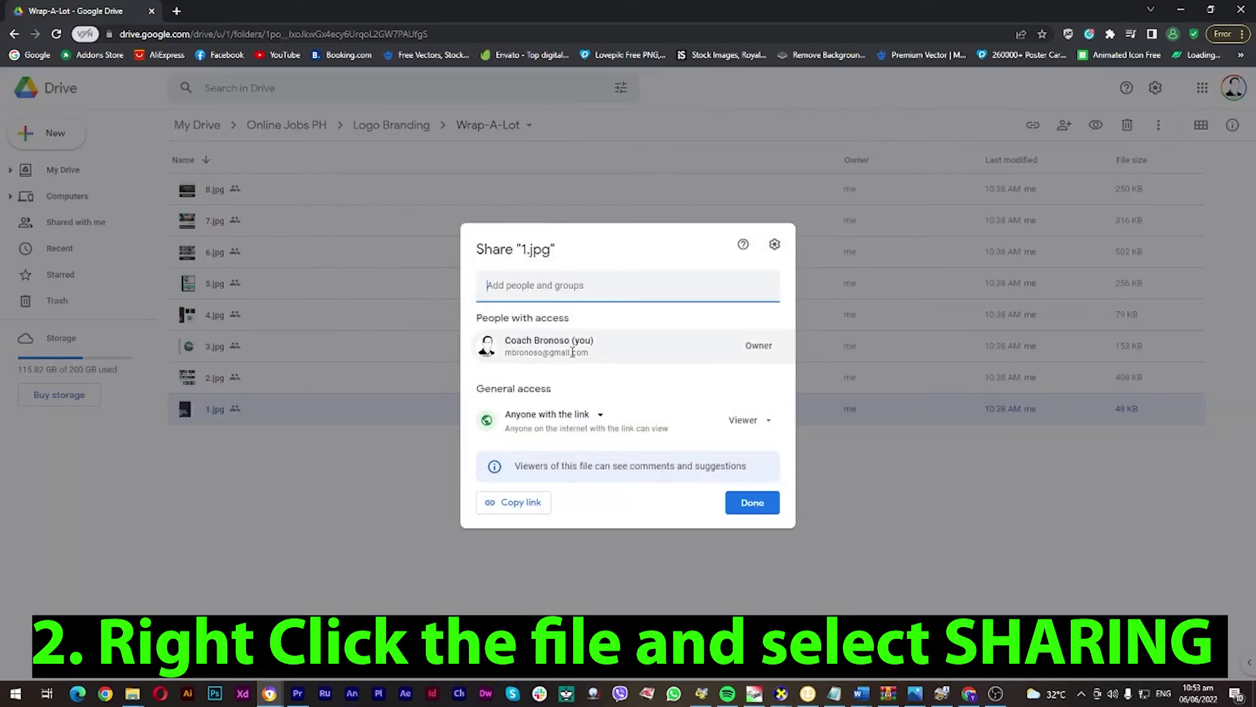
# Step: In 1.jpg's sharing settings, turn off editor resharing and viewer download, print and copy
pyautogui.click(779, 247)
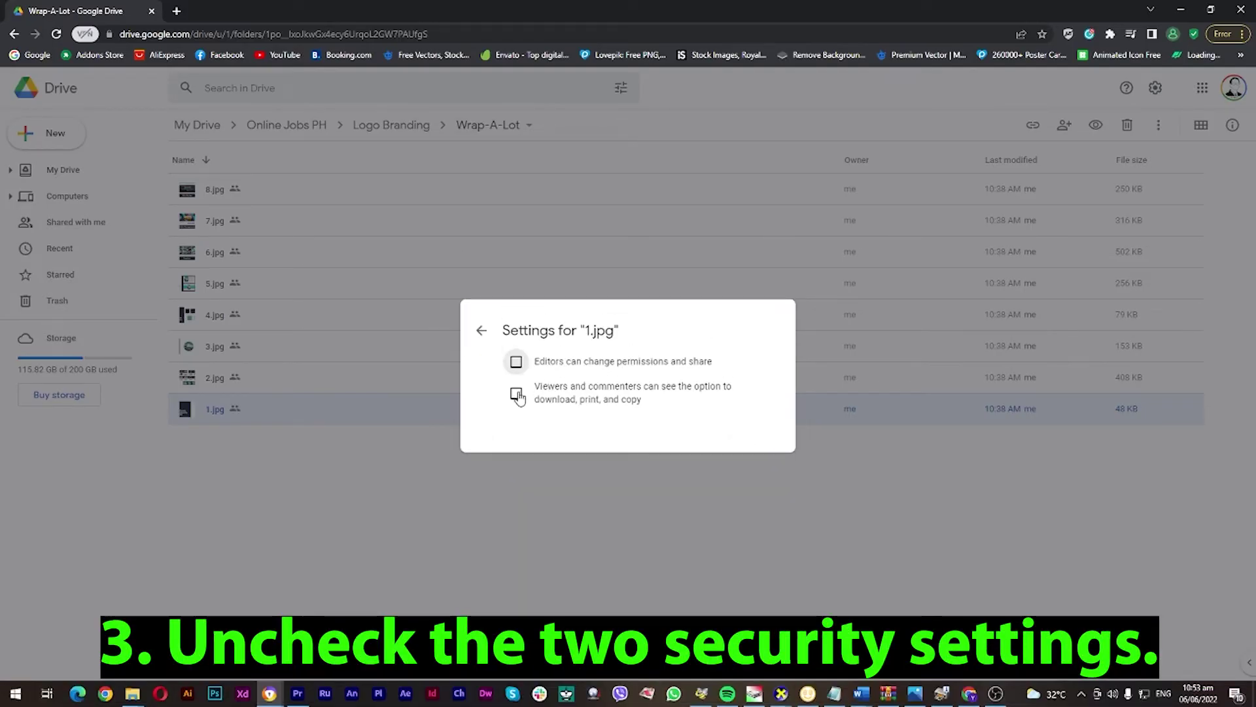
pyautogui.click(518, 364)
pyautogui.click(517, 394)
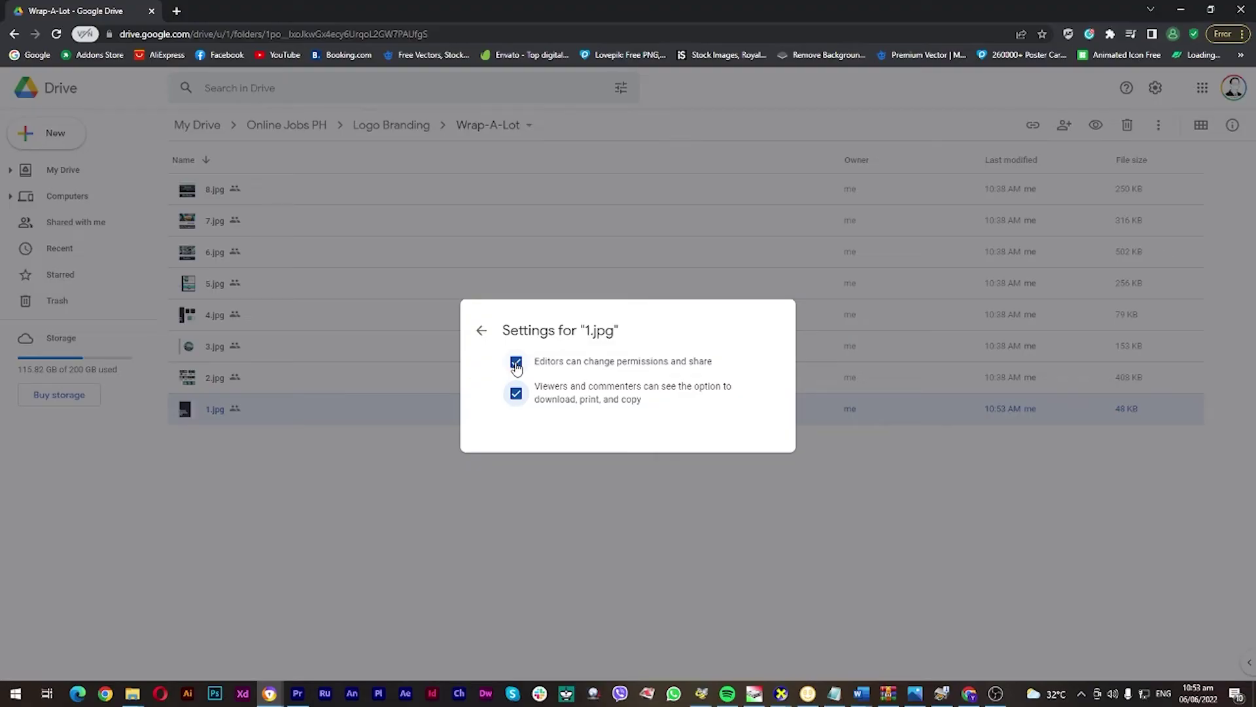
pyautogui.click(516, 364)
pyautogui.click(516, 400)
# Step: Close 1.jpg's sharing window and select all eight files in Wrap-A-Lot
pyautogui.click(482, 333)
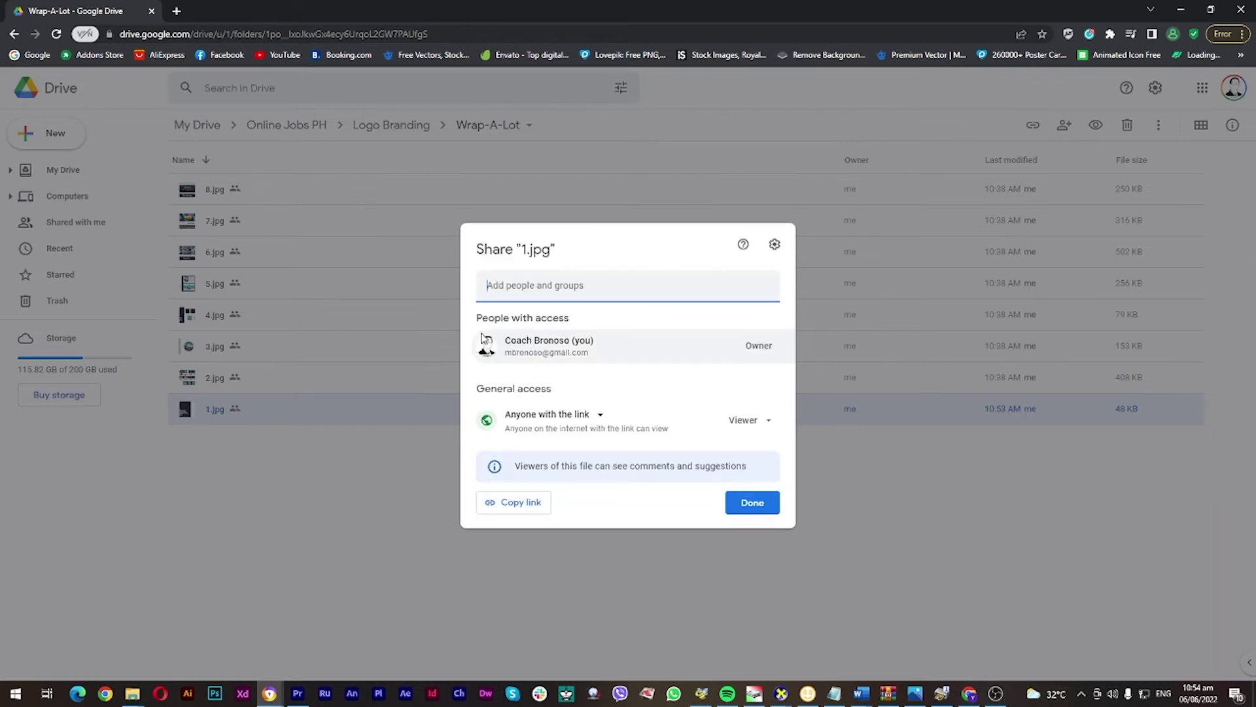
pyautogui.click(903, 278)
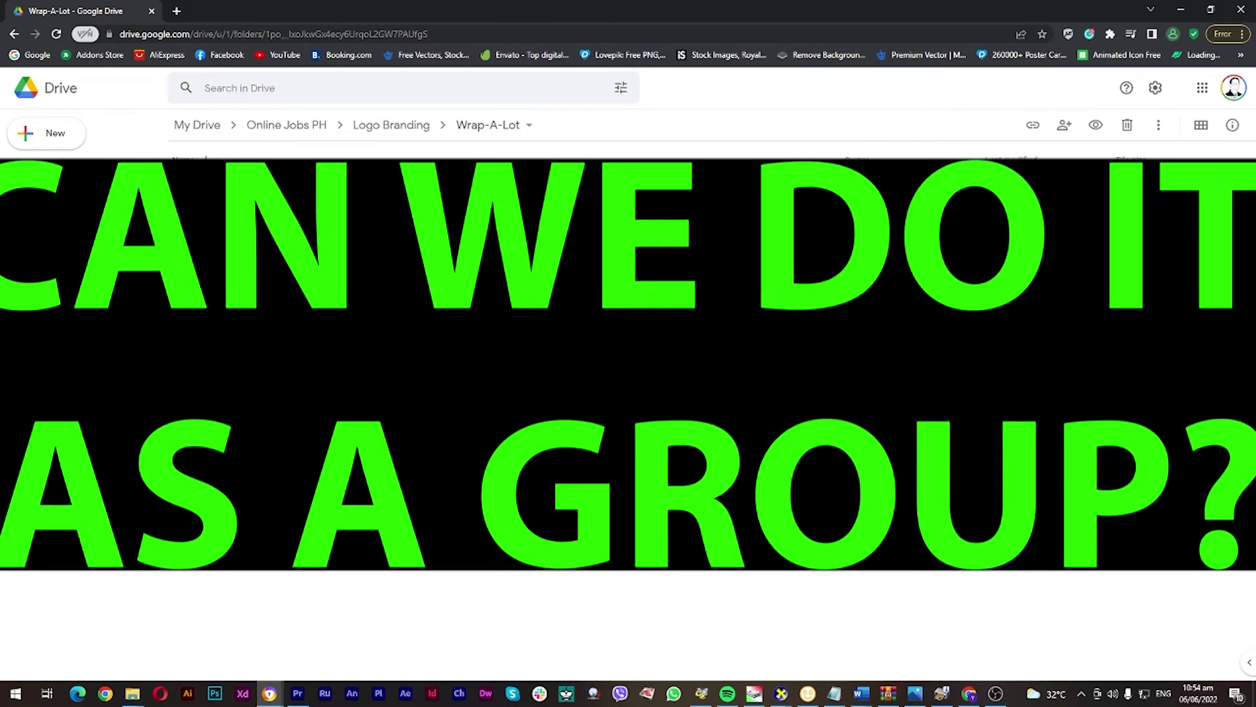
pyautogui.hotkey('ctrl', 'a')
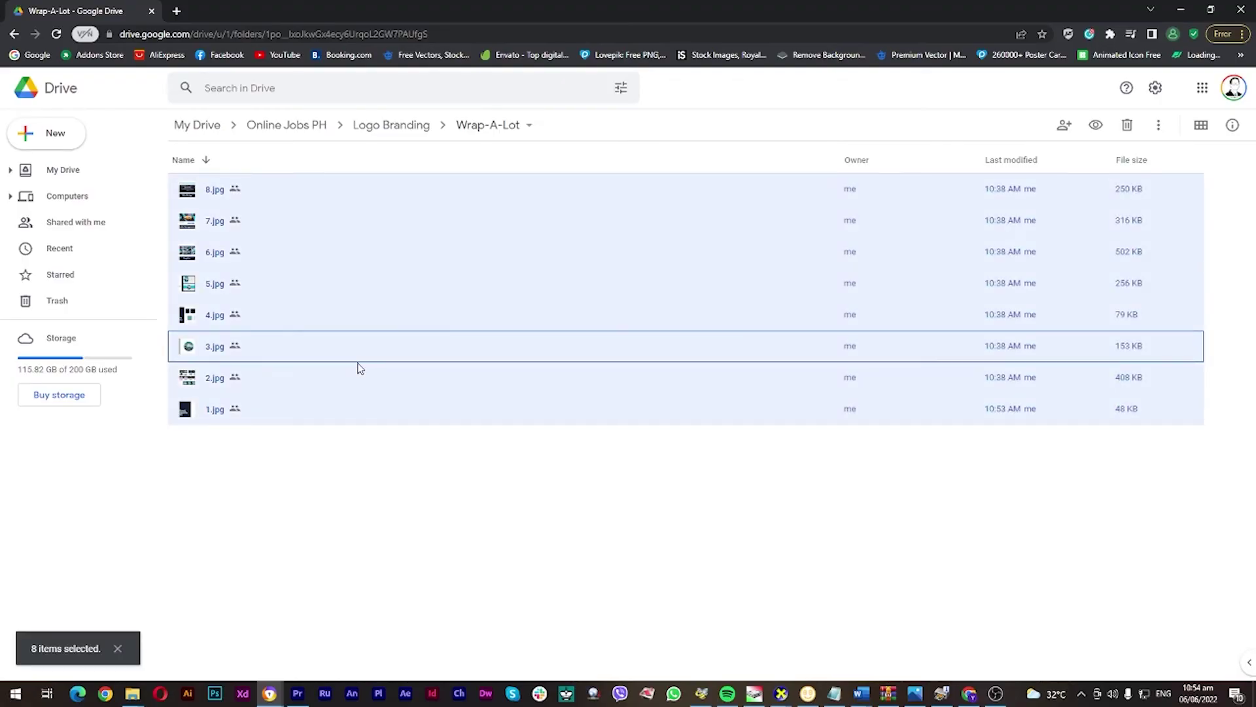
# Step: Review sharing settings for all eight selected images, confirming resharing and downloads are off
pyautogui.rightClick(237, 288)
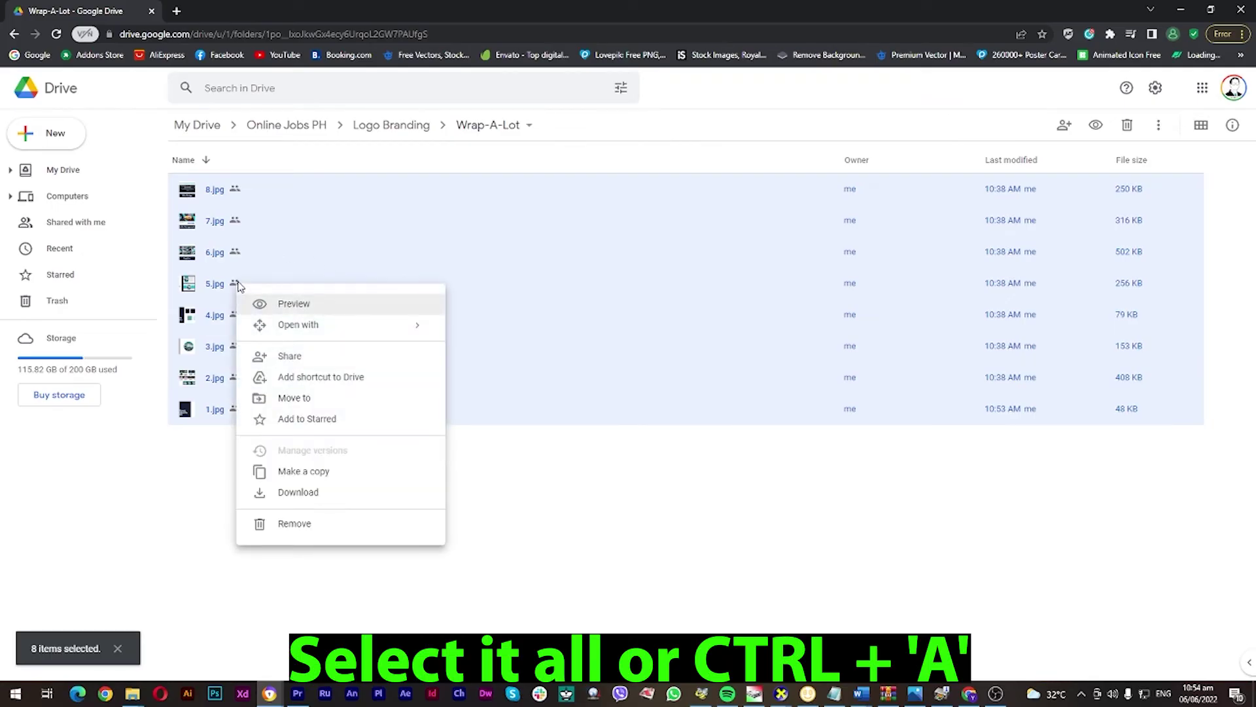
pyautogui.click(293, 355)
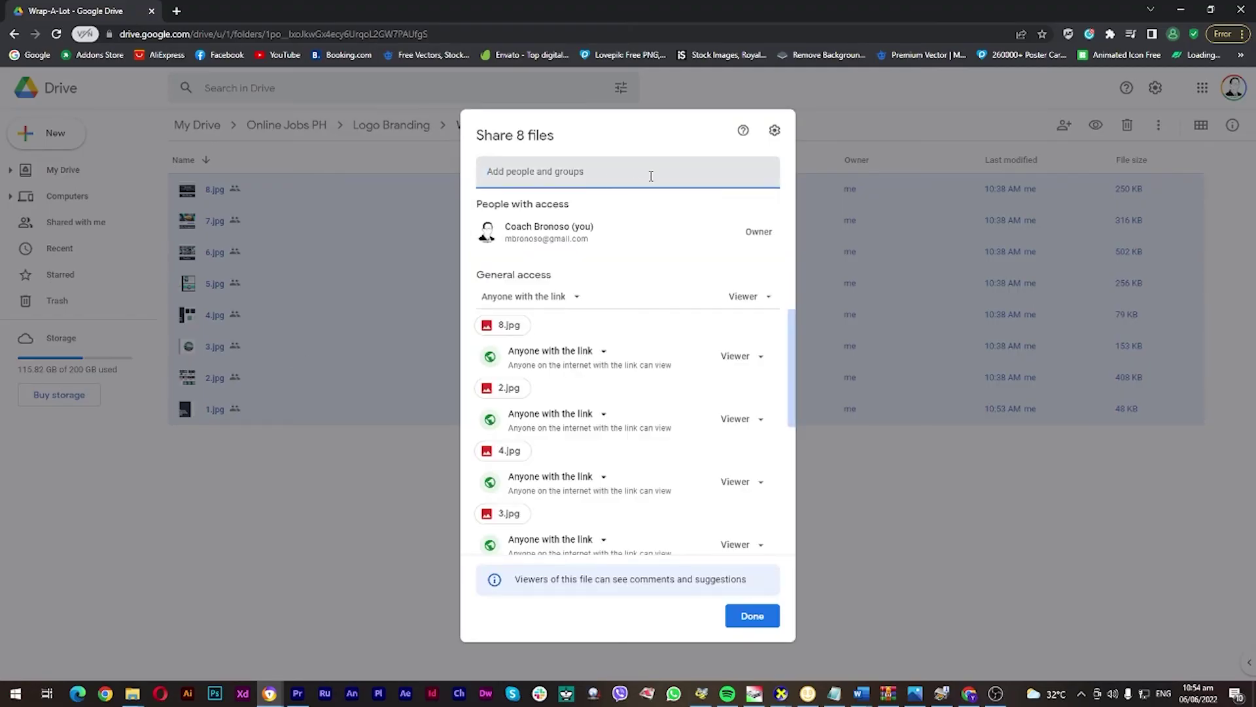
pyautogui.scroll(-2, 664, 412)
pyautogui.scroll(2, 667, 422)
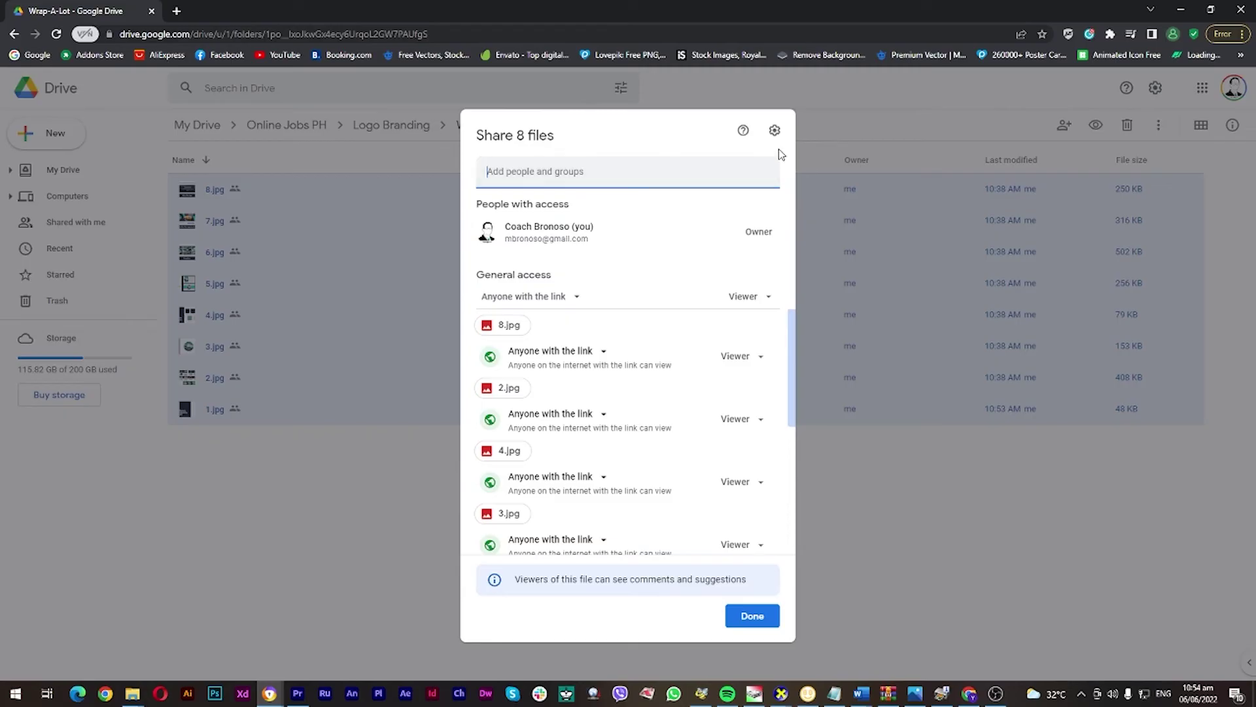
pyautogui.click(775, 131)
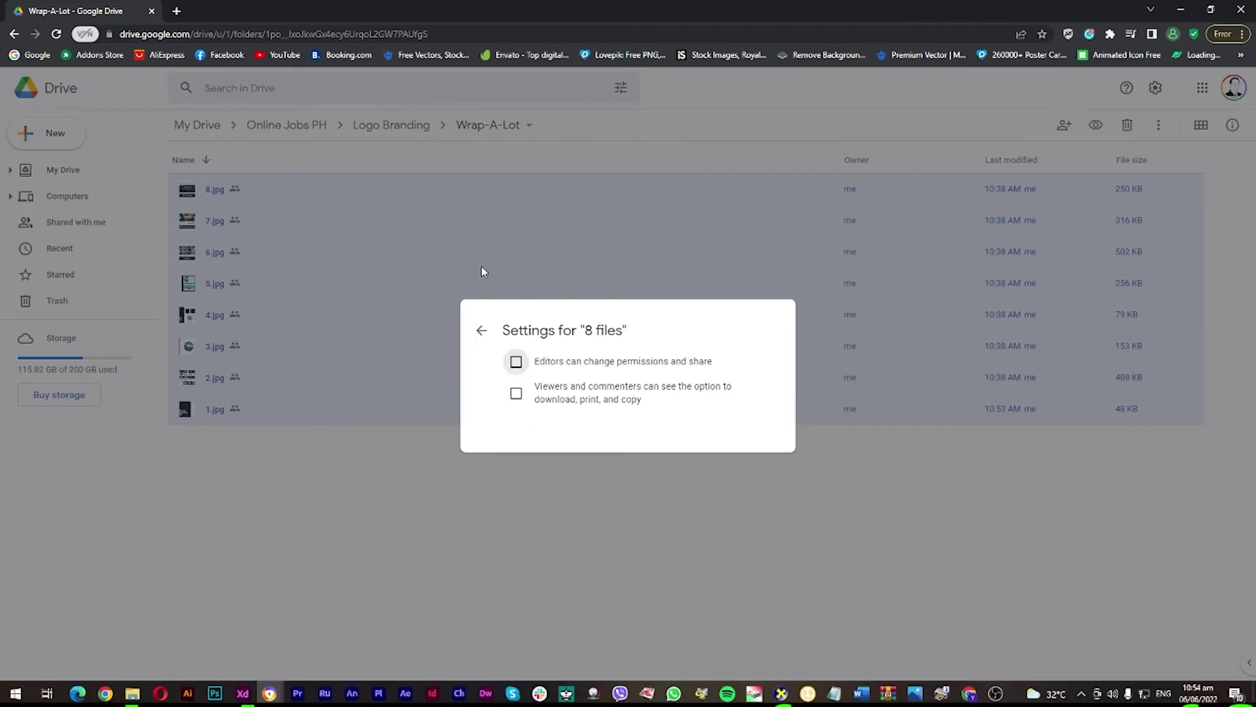
pyautogui.click(485, 271)
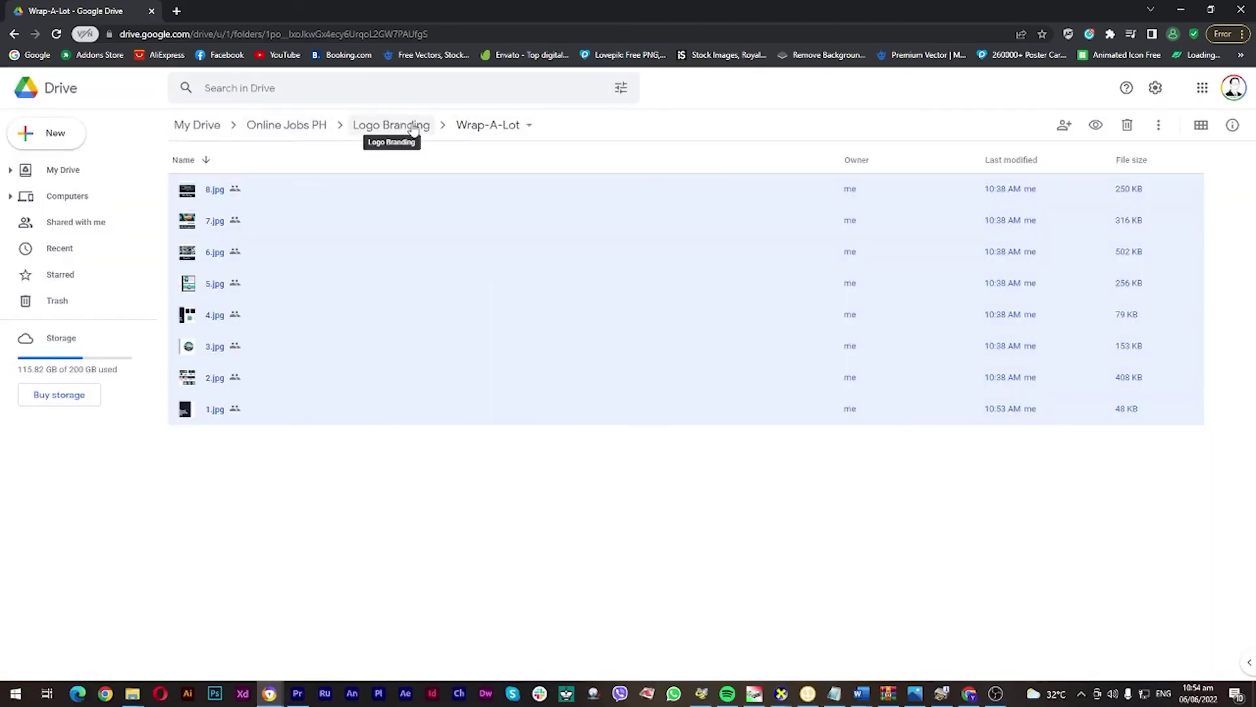
pyautogui.rightClick(219, 190)
# Step: Dismiss the eight-file share dialog and keep the Wrap-A-Lot folder's link access at Viewer
pyautogui.click(320, 263)
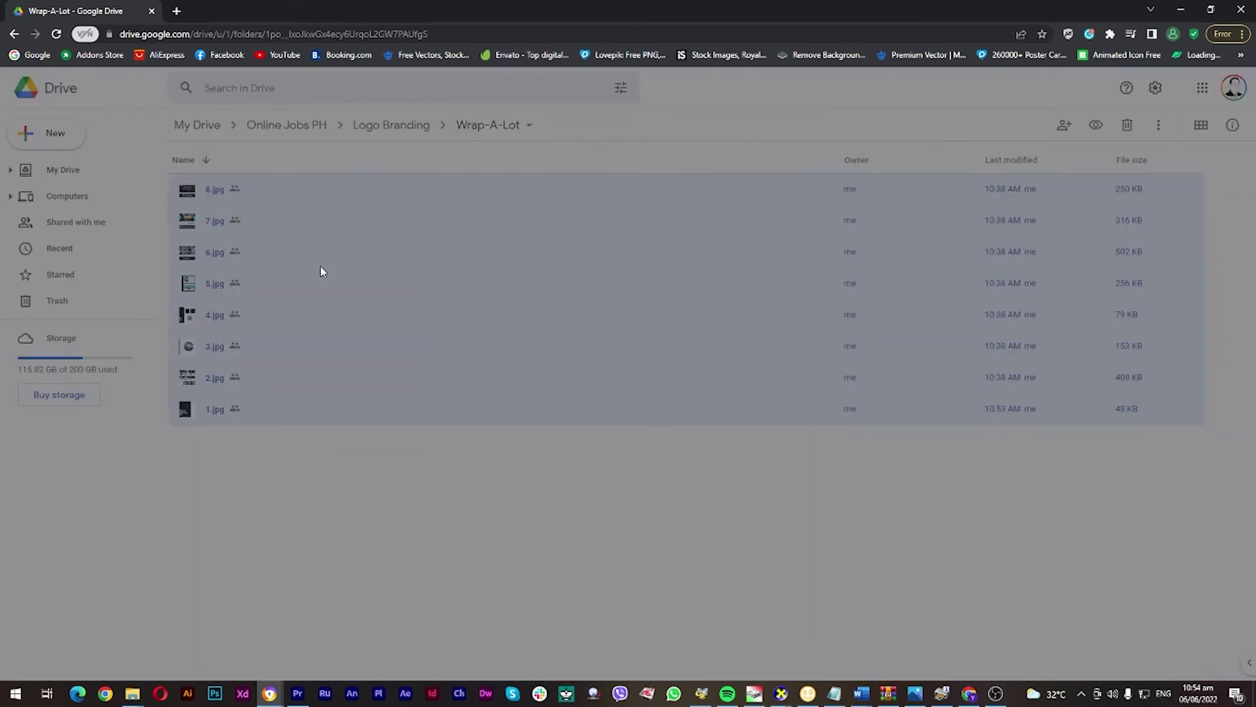
pyautogui.click(567, 383)
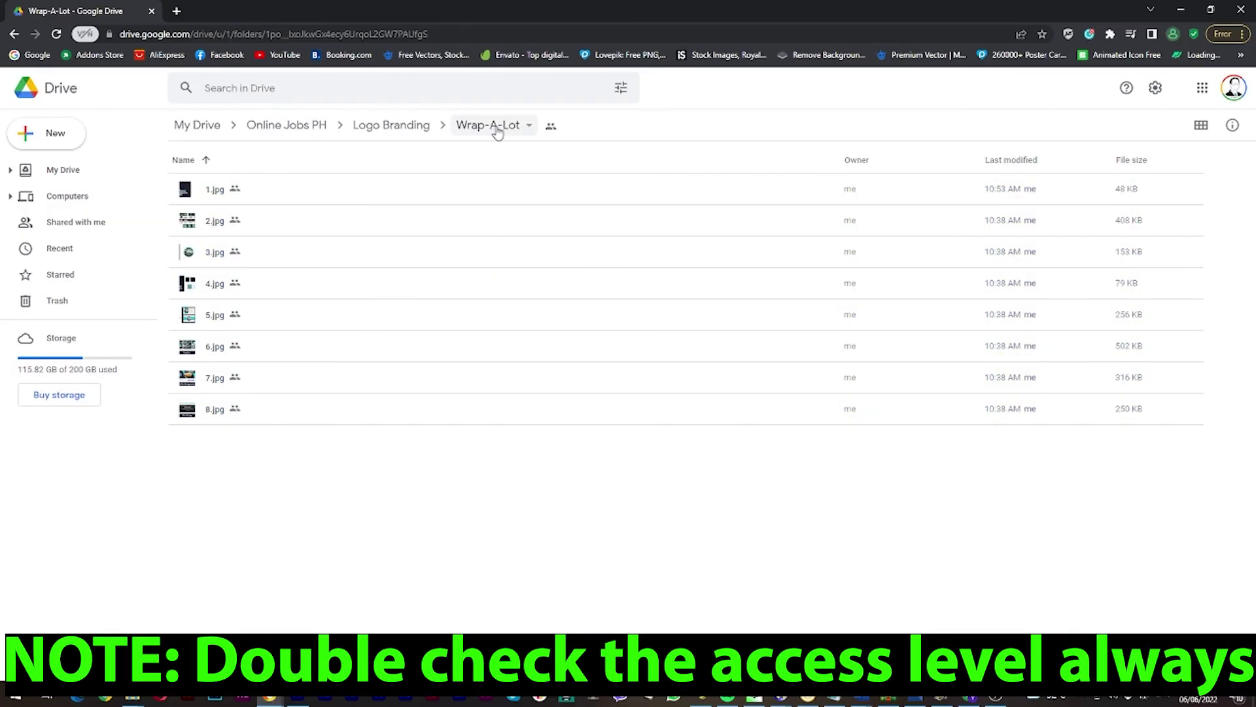
pyautogui.click(551, 126)
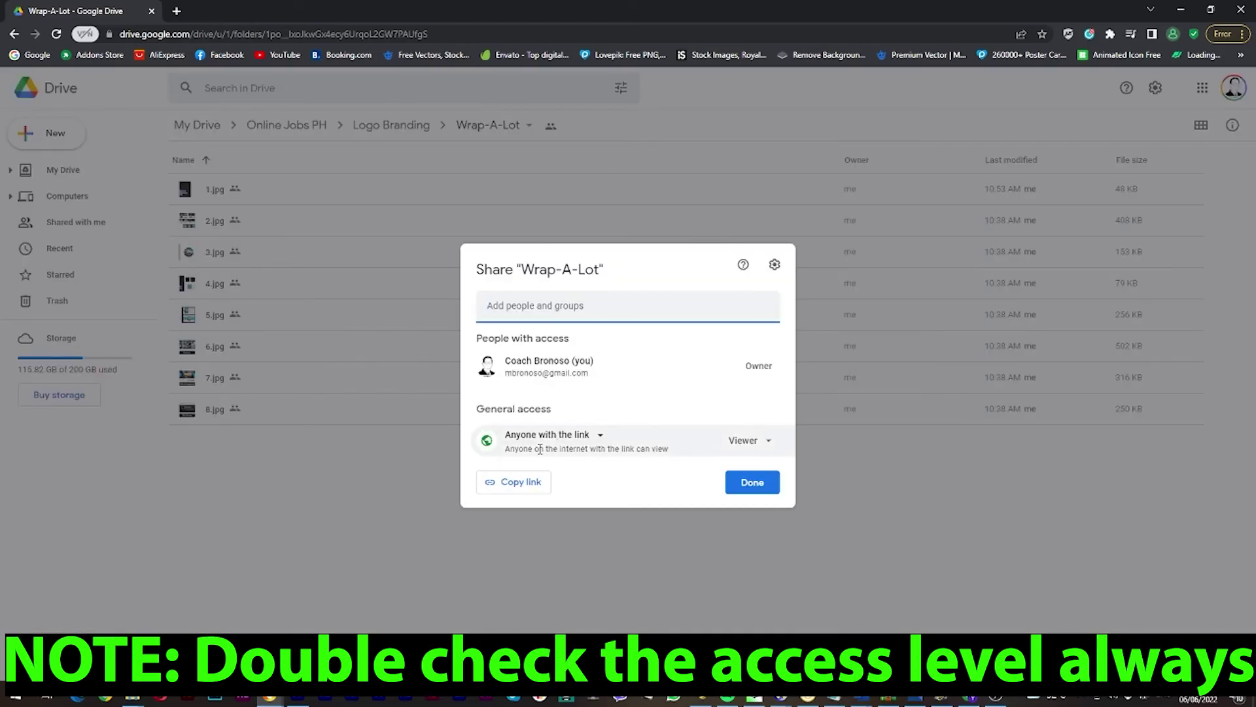
pyautogui.click(761, 440)
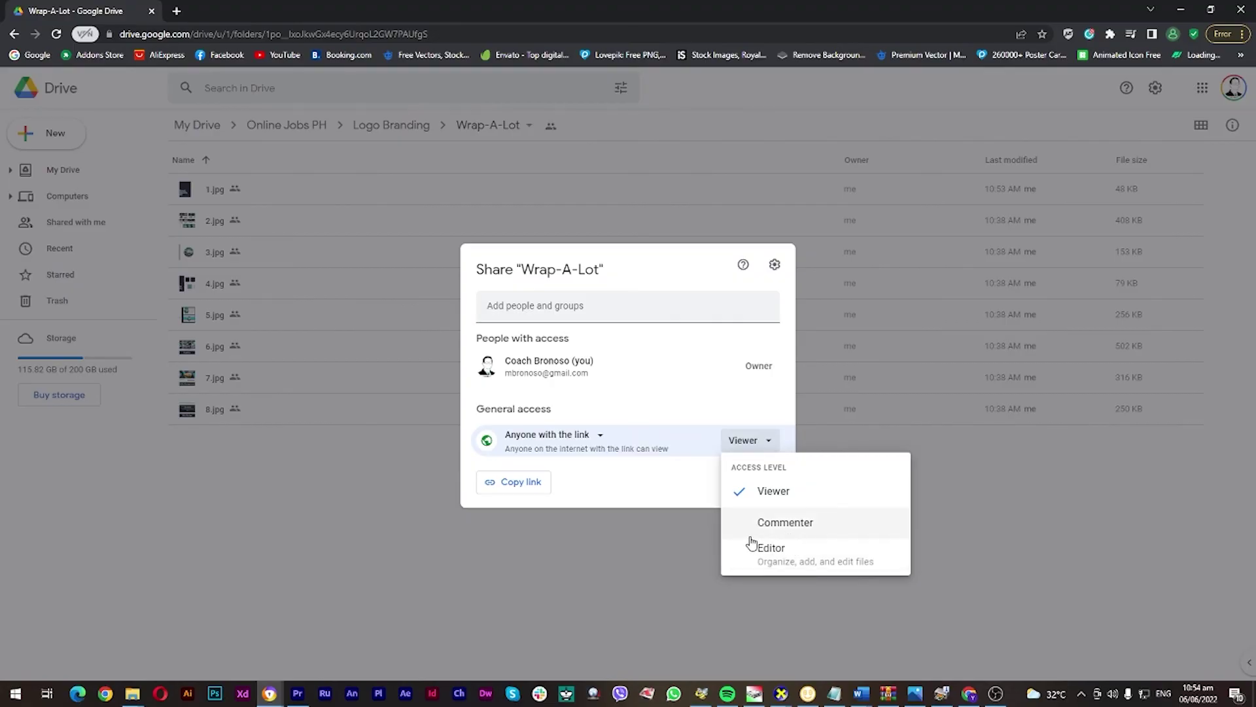
pyautogui.click(640, 501)
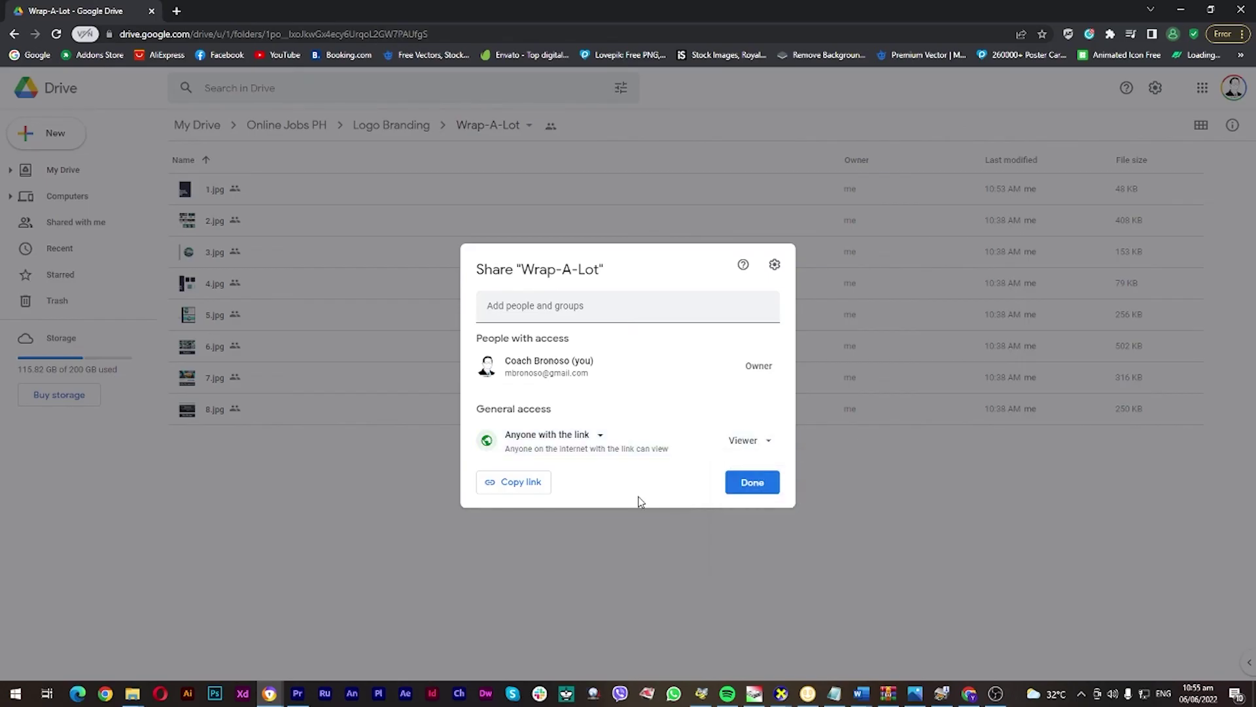